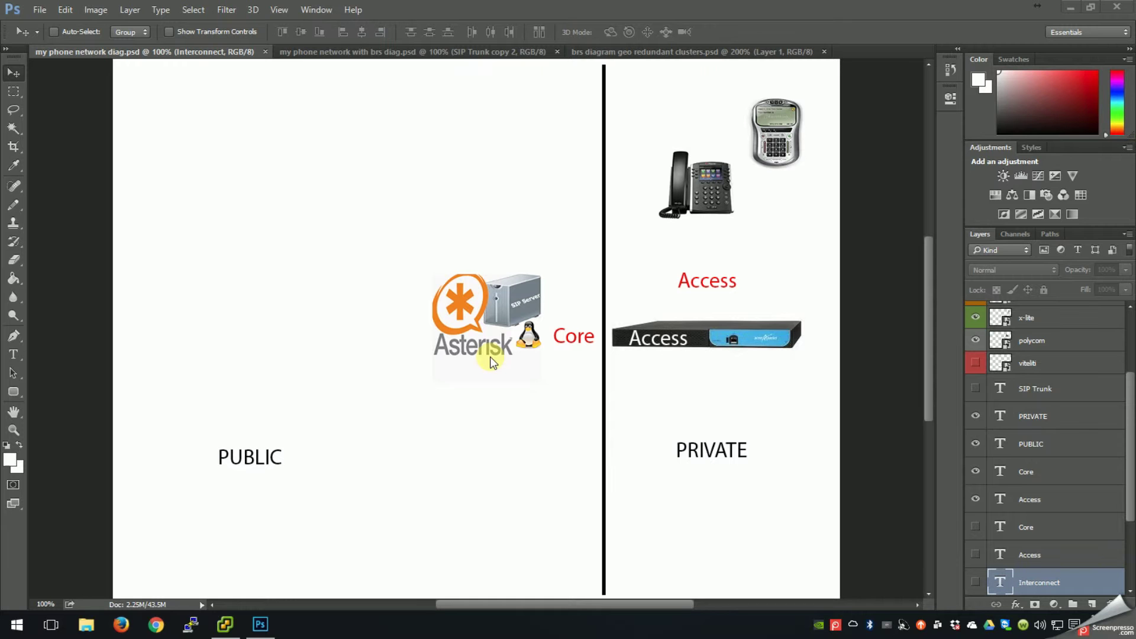
- Switch to the 'my phone network with brs diag.psd' tab showing BroadWorks linked to Asterisk
click(325, 50)
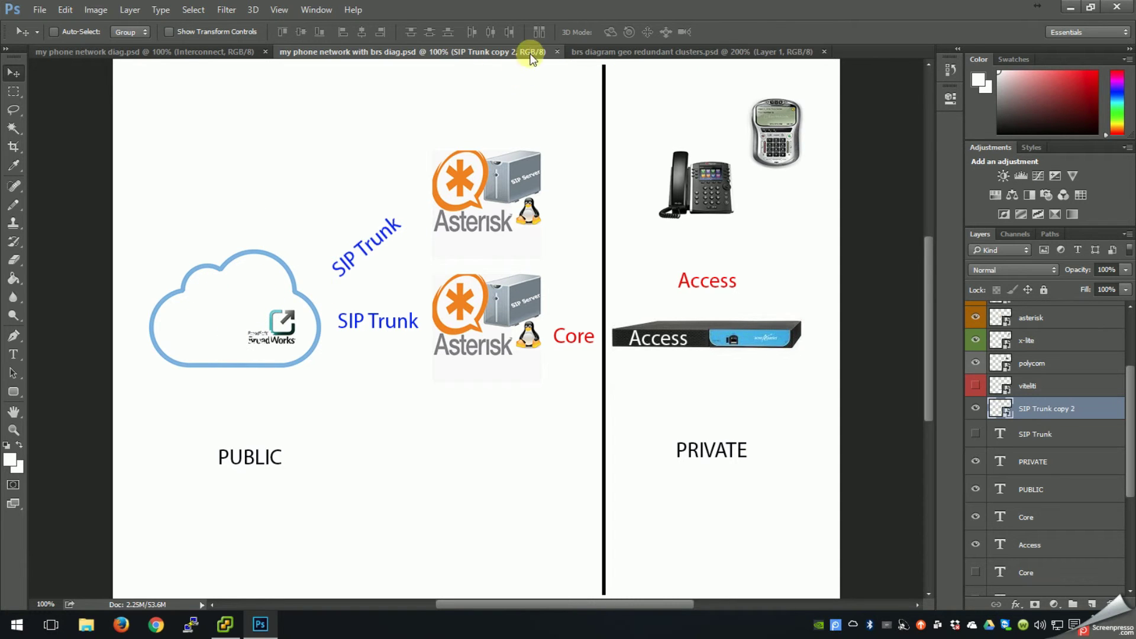
- Return to the 'my phone network with brs diag.psd' tab with SIP Trunks and Asterisk core
click(595, 53)
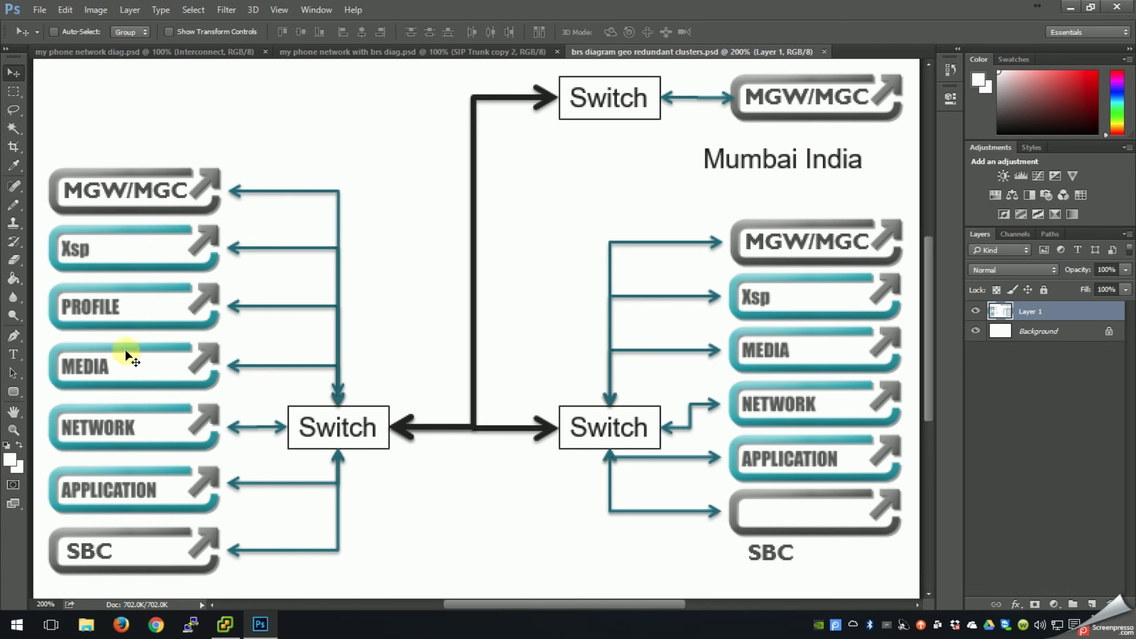
- Make 'brs diagram geo redundant clusters.psd' active, showing the switches and Mumbai India site
click(327, 53)
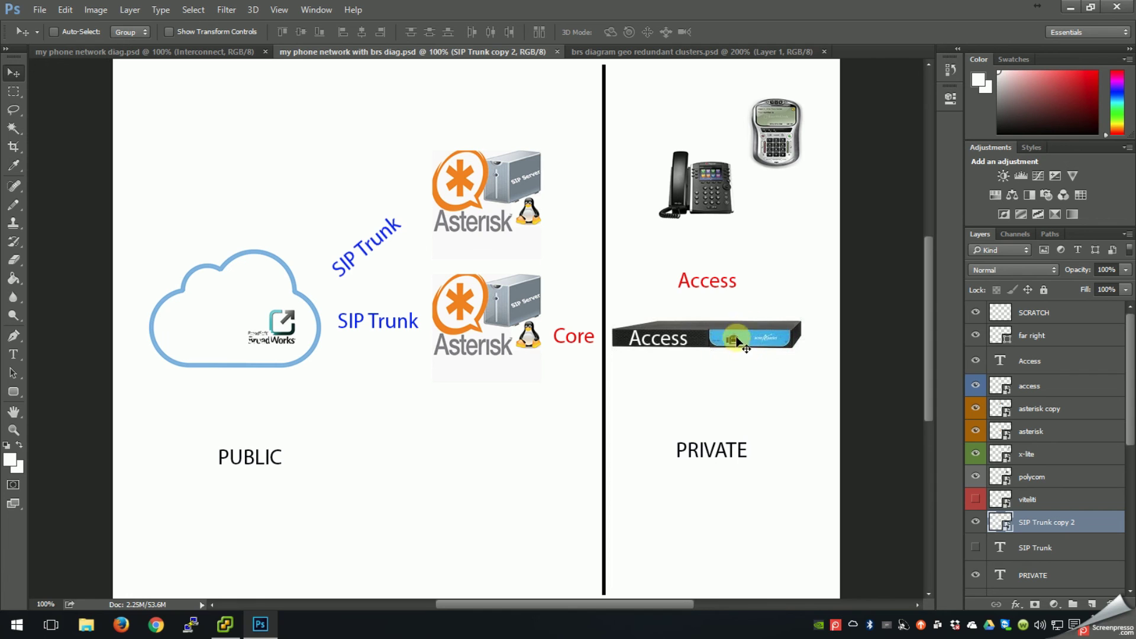
click(649, 52)
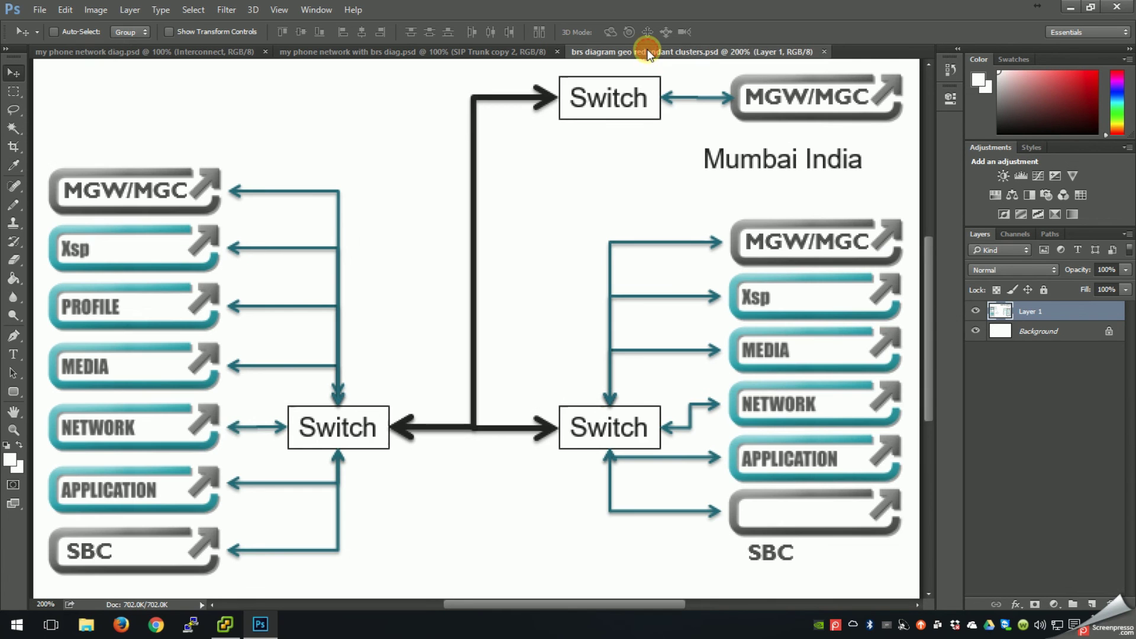